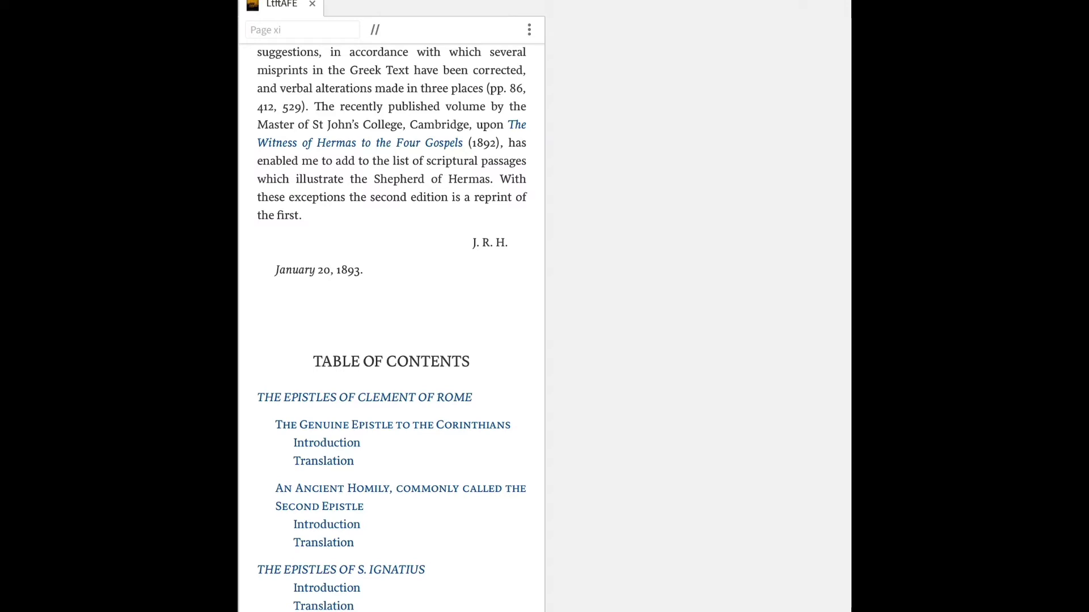
{"action": "left_click", "coordinate": [324, 606]}
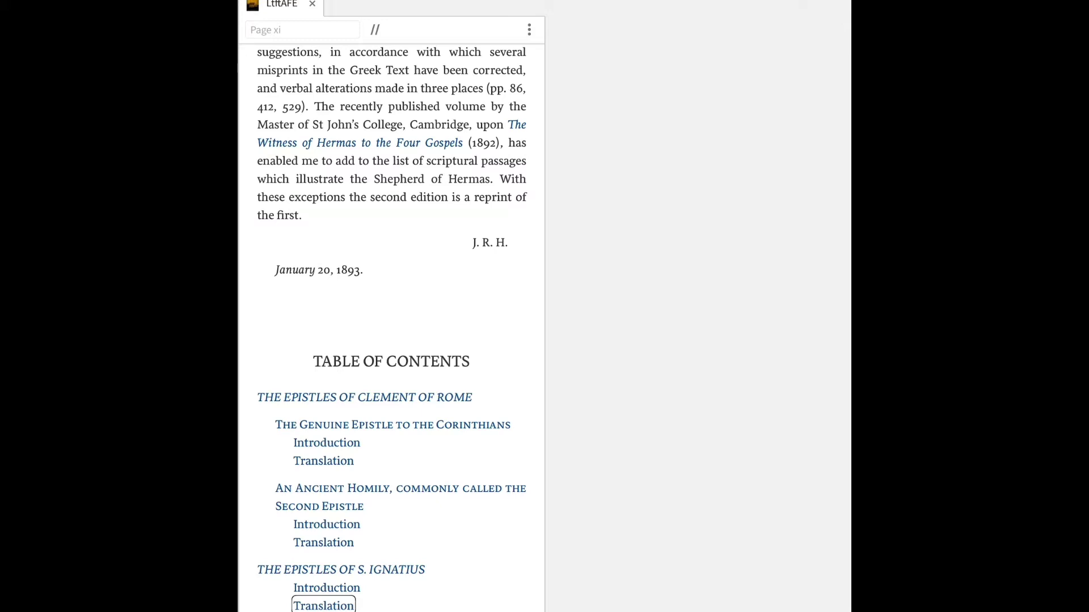
{"action": "key", "text": "ctrl+alt+super+Left"}
{"action": "key", "text": "ctrl+alt+super+Left"}
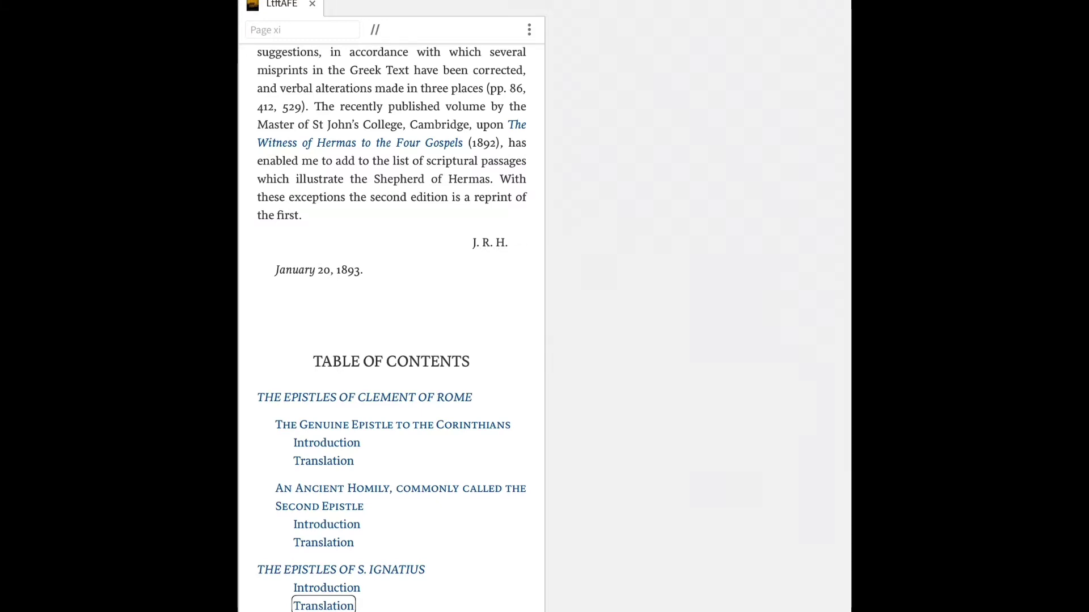
{"action": "key", "text": "ctrl+alt+Right"}
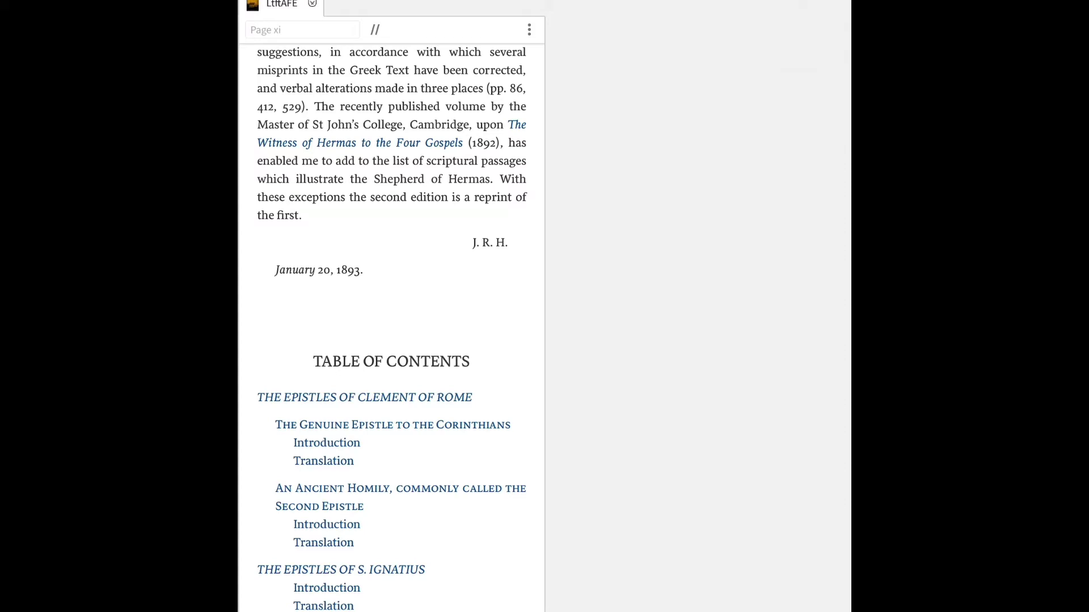
Step: Move through the LtftAFE resource's toolbar controls, from the page reference box to the parallel resources and menu controls
{"action": "key", "text": "Tab"}
{"action": "key", "text": "Tab"}
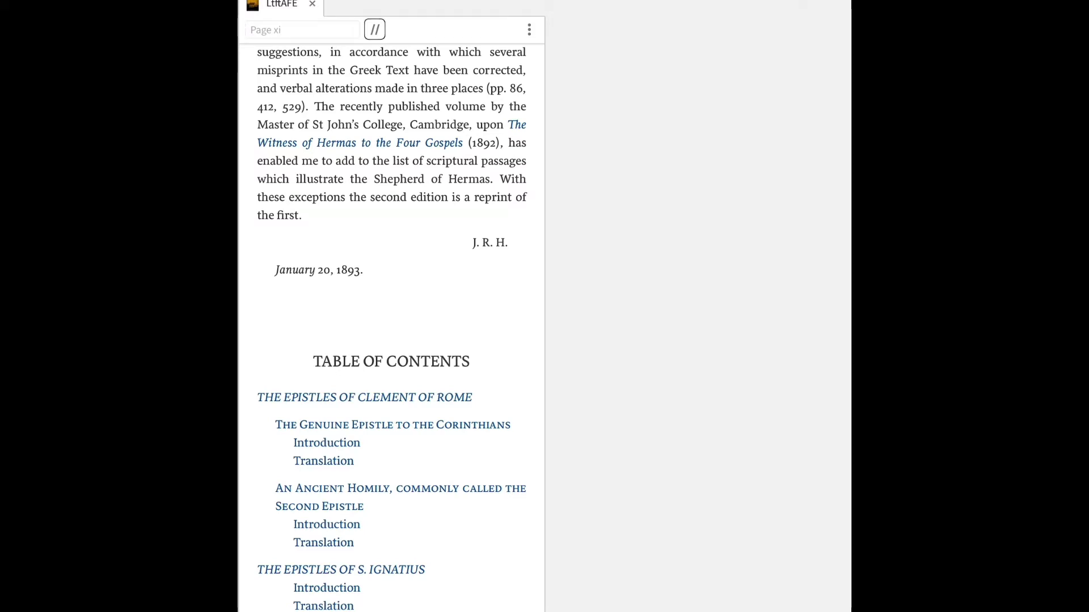
{"action": "key", "text": "Tab"}
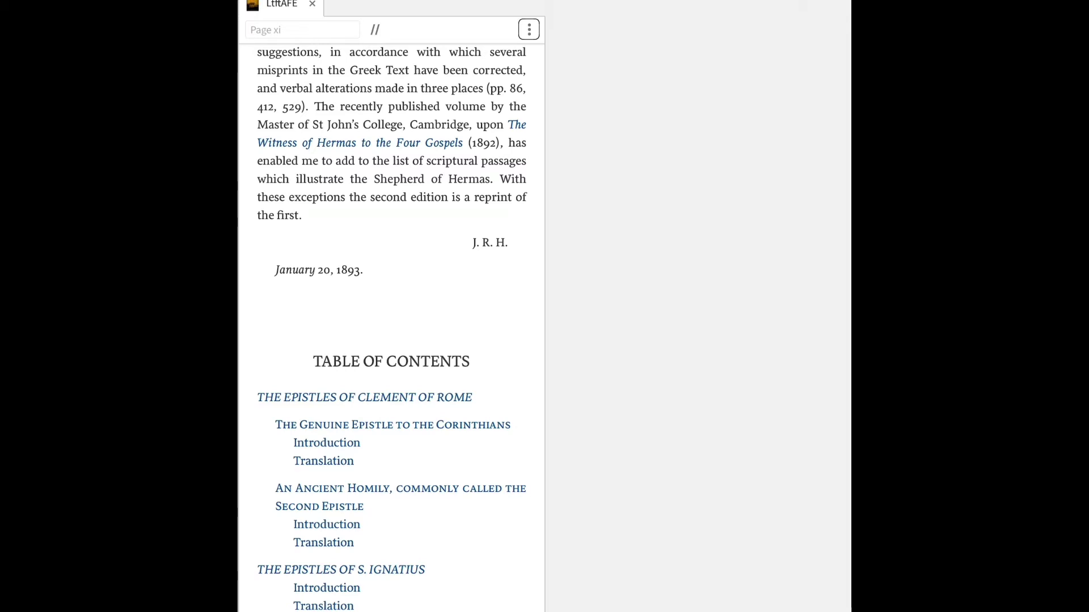
{"action": "key", "text": "shift+Tab"}
{"action": "key", "text": "shift+Tab"}
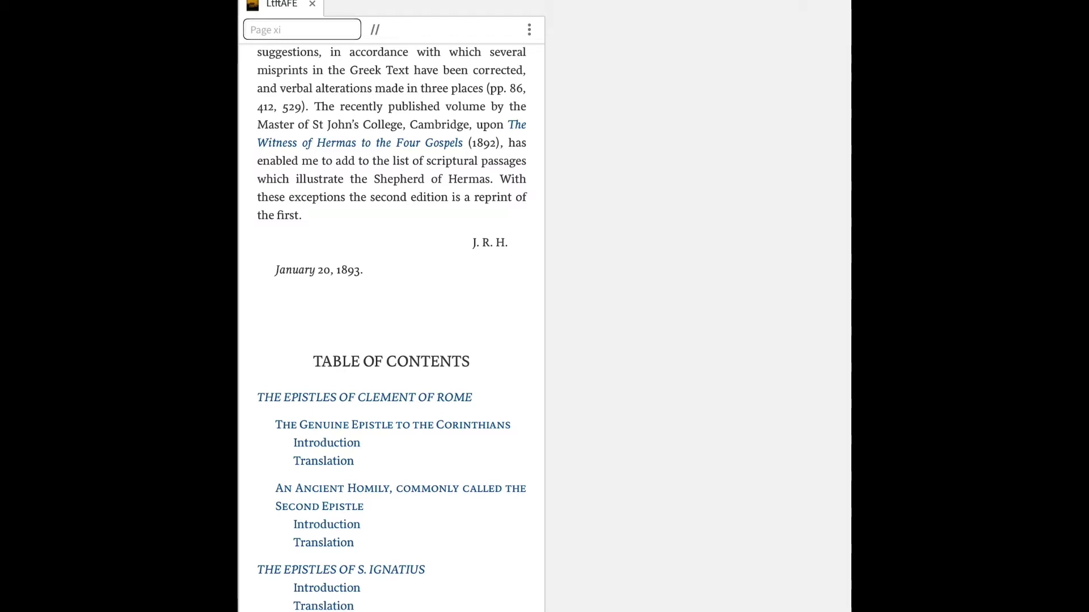
Step: Open the table of contents of the LtftAFE resource
{"action": "key", "text": "Tab"}
{"action": "key", "text": "Tab"}
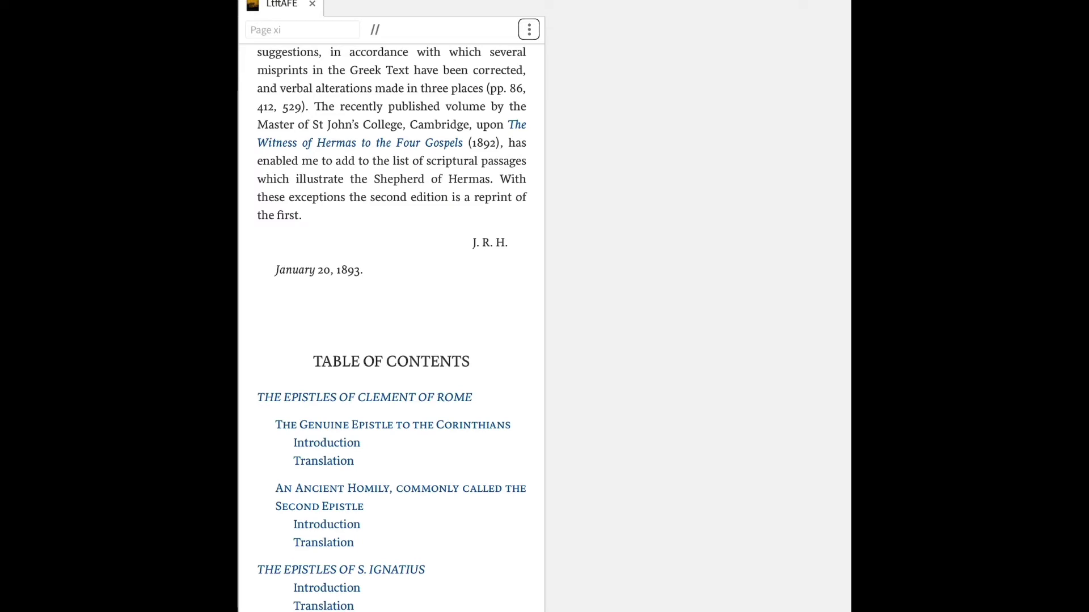
{"action": "key", "text": "Return"}
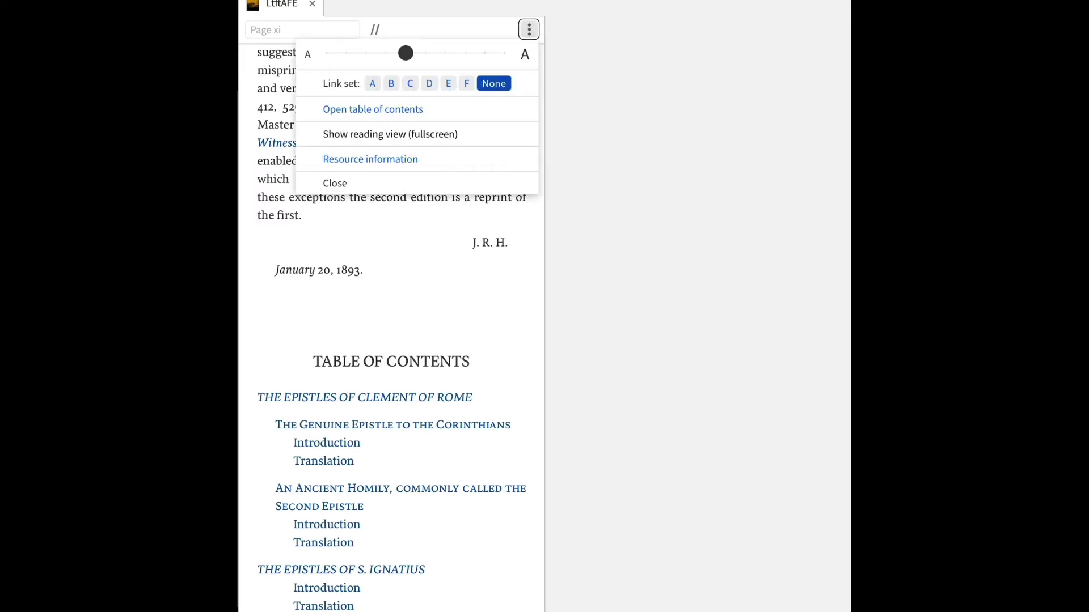
{"action": "key", "text": "Up"}
{"action": "key", "text": "Up"}
{"action": "key", "text": "Up"}
{"action": "key", "text": "Up"}
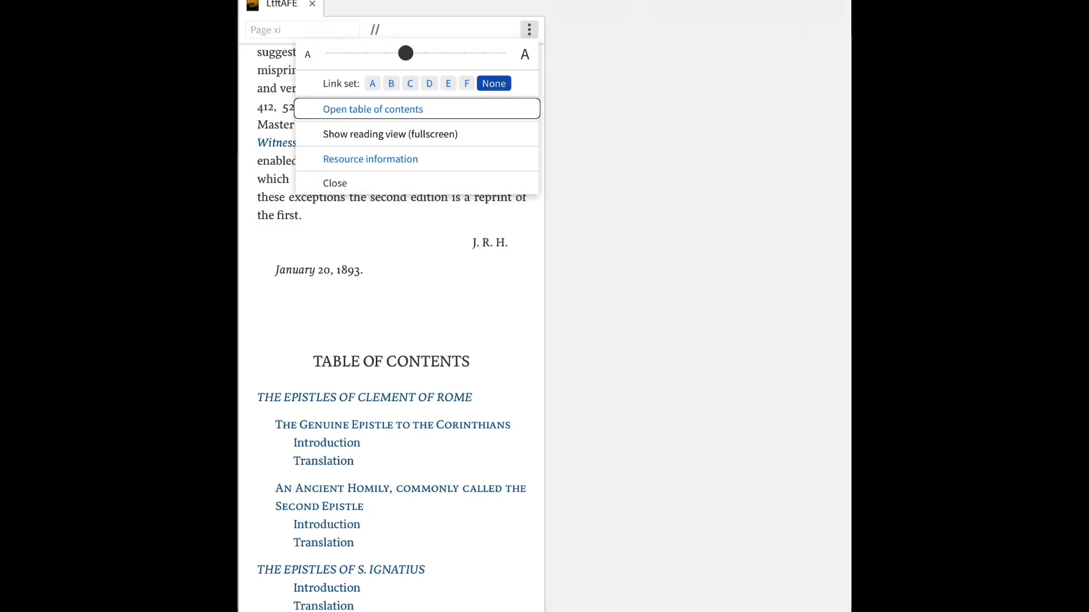
{"action": "key", "text": "Return"}
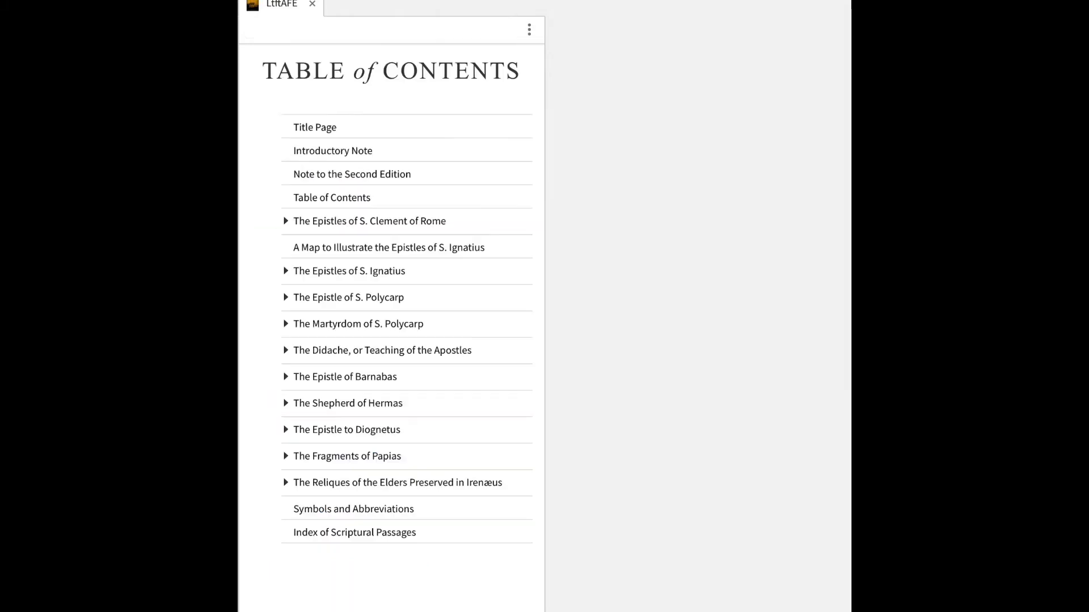
Step: Move through the entries of the LtftAFE resource's table of contents
{"action": "key", "text": "Tab"}
{"action": "key", "text": "Tab"}
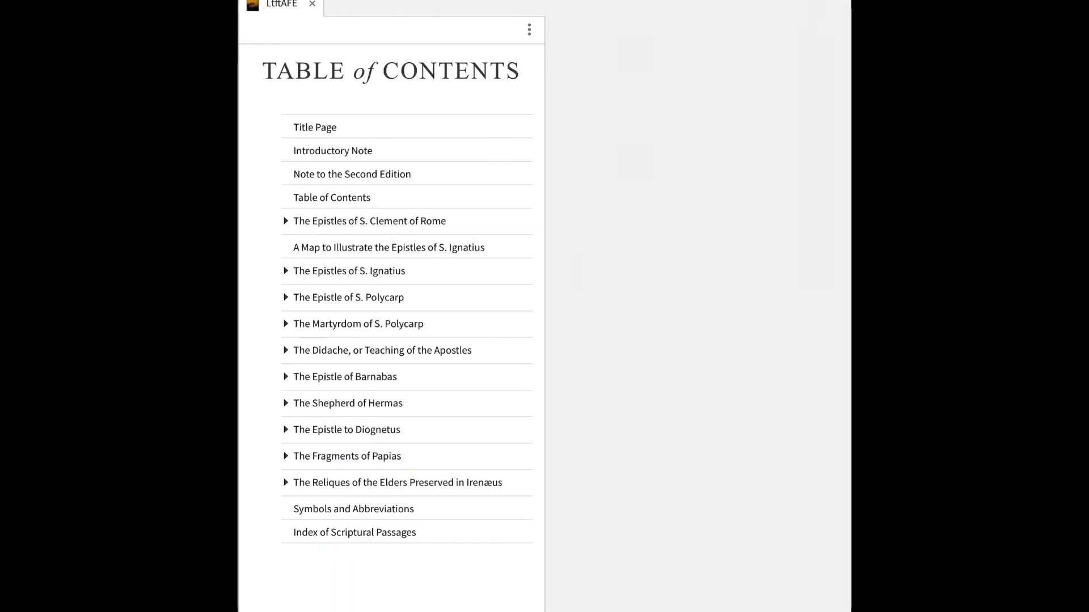
{"action": "key", "text": "Tab"}
{"action": "key", "text": "Tab"}
{"action": "key", "text": "Tab"}
{"action": "key", "text": "Tab"}
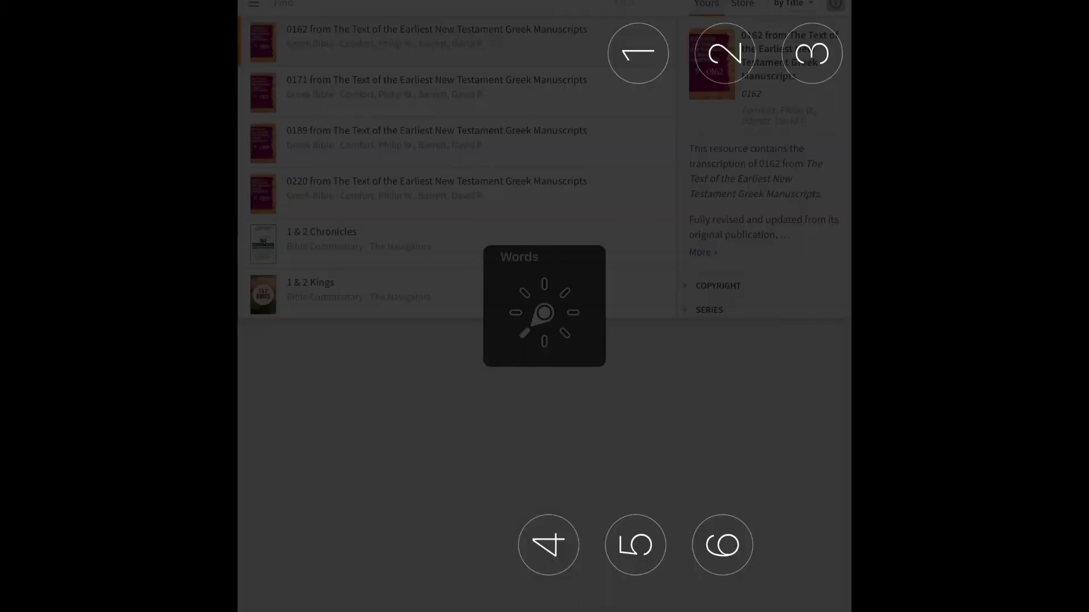
Step: Search the library for "geneva" using Braille Screen Input
{"action": "type", "text": "nech"}
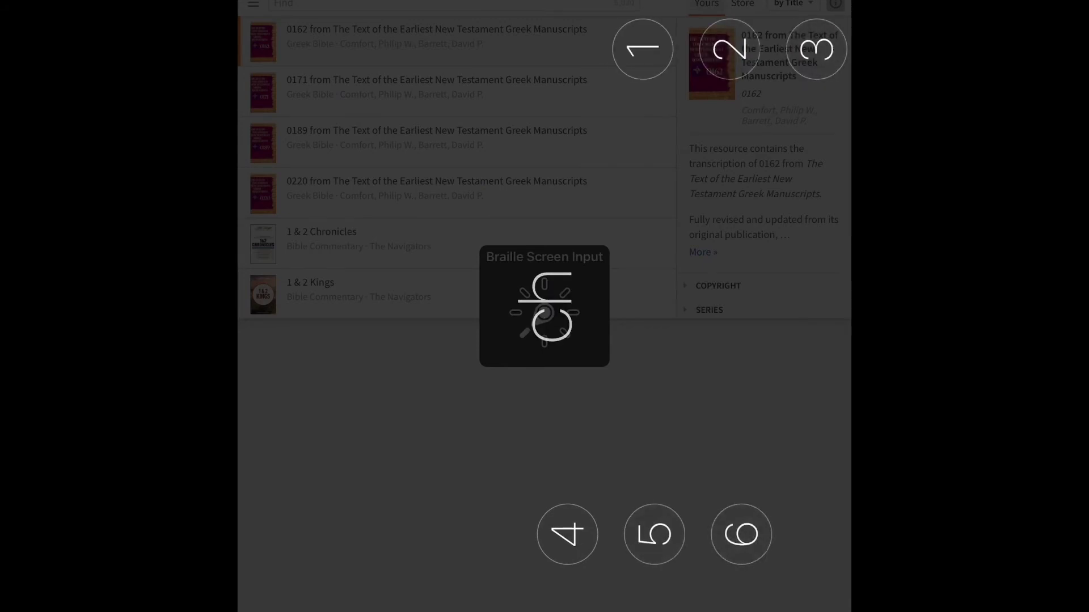
{"action": "left_click", "coordinate": [568, 534]}
{"action": "left_click", "coordinate": [654, 535]}
{"action": "type", "text": "eneva"}
Step: Open the Geneva Bible from the library results and move to its verse reference box
{"action": "key", "text": "Right"}
{"action": "key", "text": "Right"}
{"action": "key", "text": "Right"}
{"action": "key", "text": "Right"}
{"action": "key", "text": "Right"}
{"action": "key", "text": "Right"}
{"action": "key", "text": "Right"}
{"action": "key", "text": "Right"}
{"action": "key", "text": "Right"}
{"action": "key", "text": "Right"}
{"action": "key", "text": "Right"}
{"action": "key", "text": "Right"}
{"action": "key", "text": "Right"}
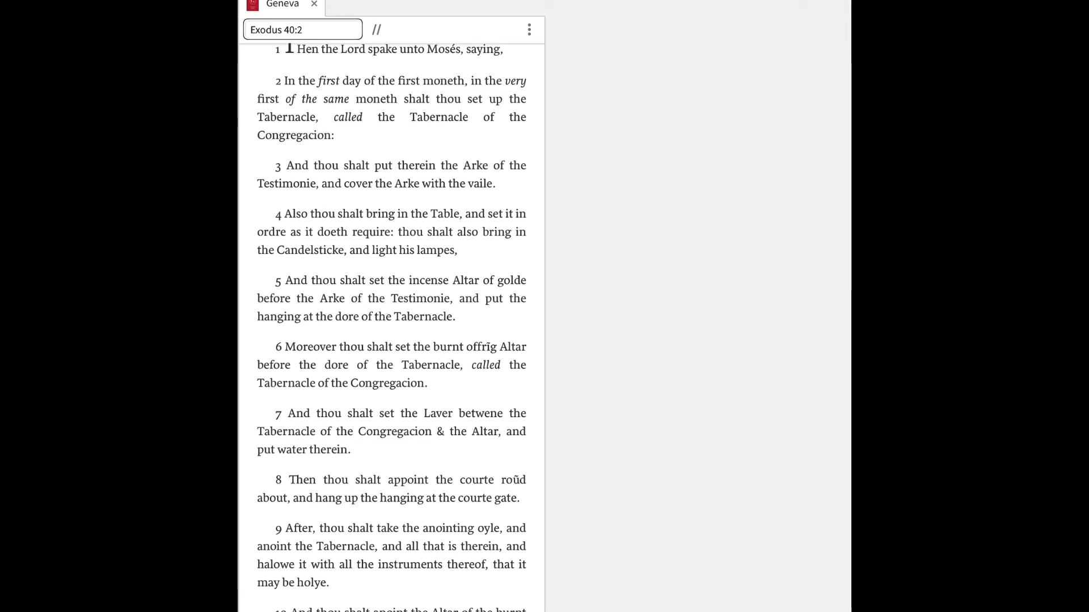
Step: Open the Geneva Bible's resource menu and go through its options up to the preferred Bible entry
{"action": "key", "text": "Tab"}
{"action": "key", "text": "Tab"}
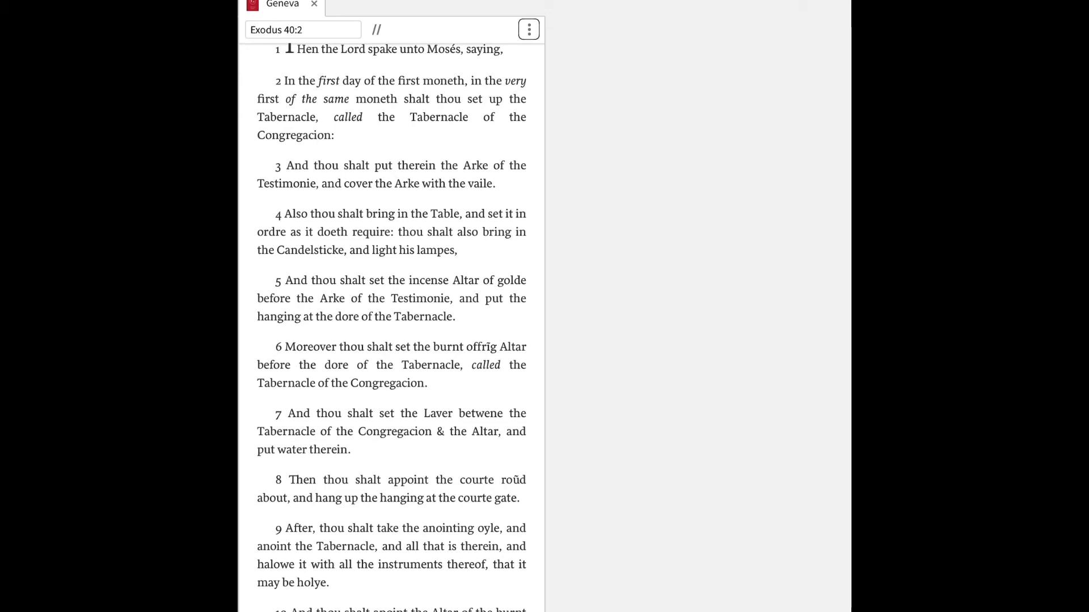
{"action": "key", "text": "Return"}
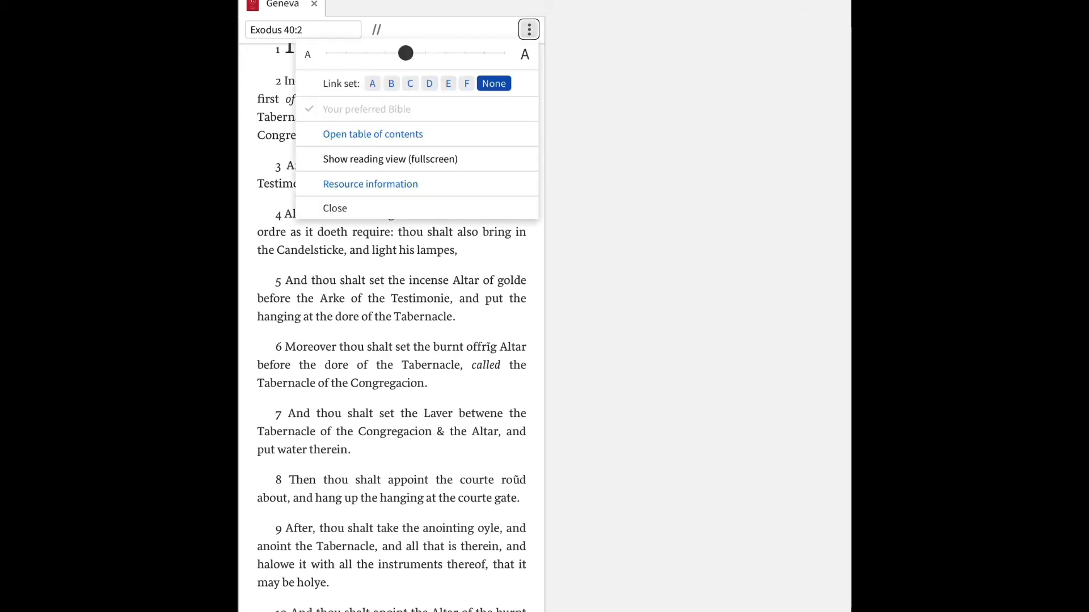
{"action": "key", "text": "Up"}
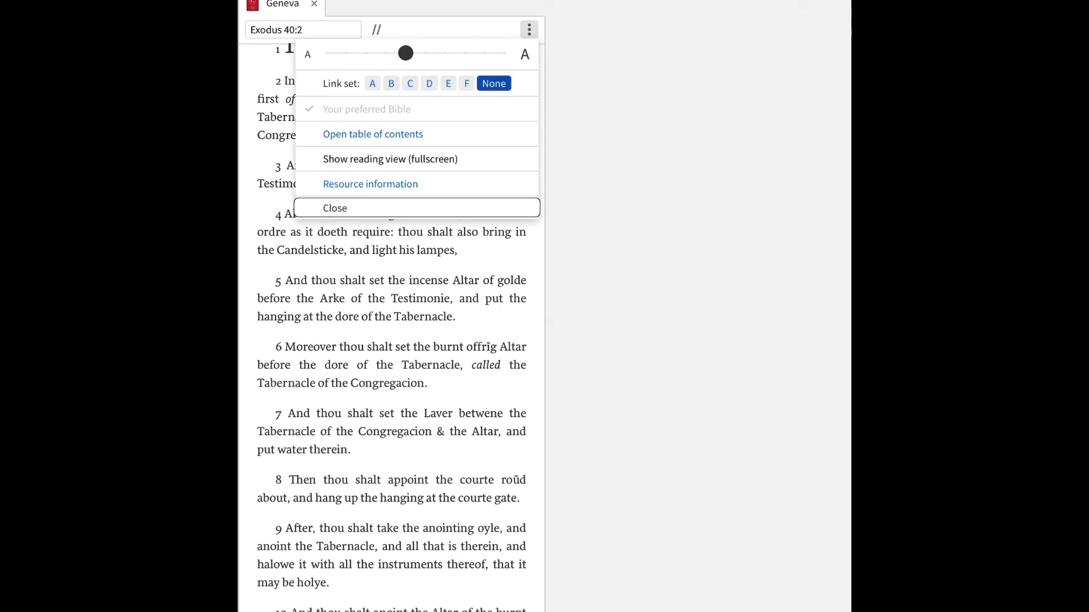
{"action": "key", "text": "Up"}
{"action": "key", "text": "Up"}
{"action": "key", "text": "Up"}
{"action": "key", "text": "Up"}
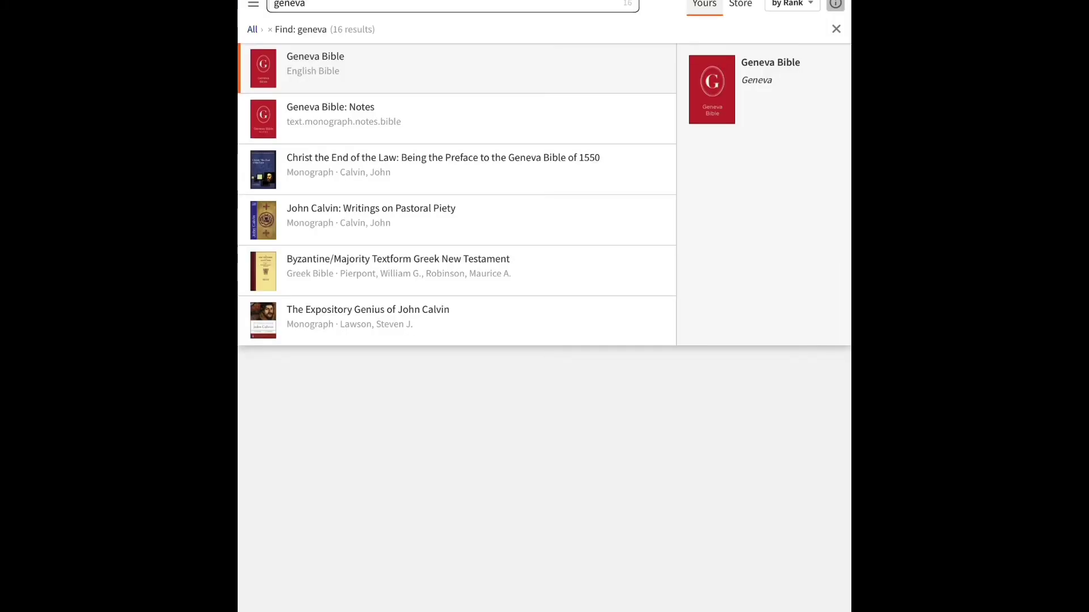
Step: Clear the library search and open "0162 from The Text of the Earliest New Testament Greek Manuscripts"
{"action": "key", "text": "ctrl+alt+super+Left"}
{"action": "key", "text": "ctrl+alt+super+Left"}
{"action": "key", "text": "ctrl+BackSpace"}
{"action": "key", "text": "ctrl+alt+super+Right"}
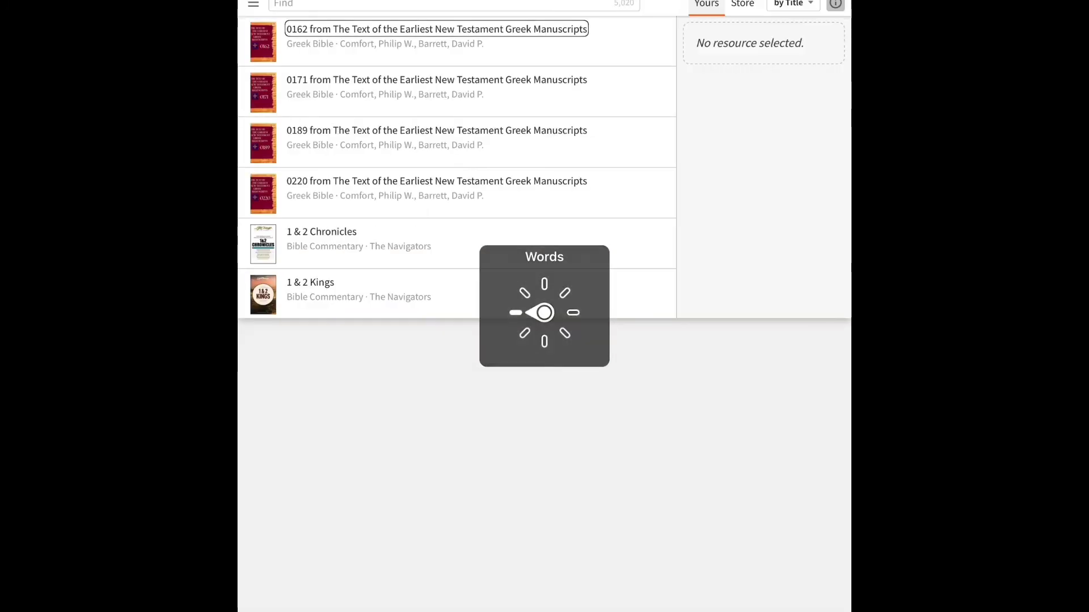
{"action": "key", "text": "ctrl+alt+space"}
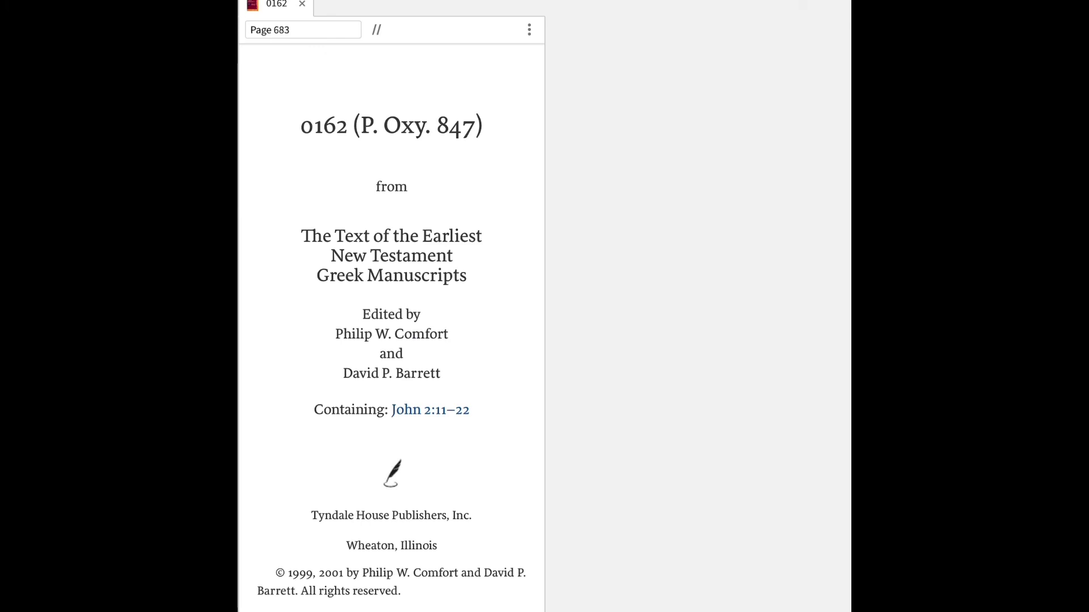
Step: Move through the opened 0162 resource to its page reference box
{"action": "key", "text": "ctrl+alt+Right"}
{"action": "key", "text": "ctrl+alt+Right"}
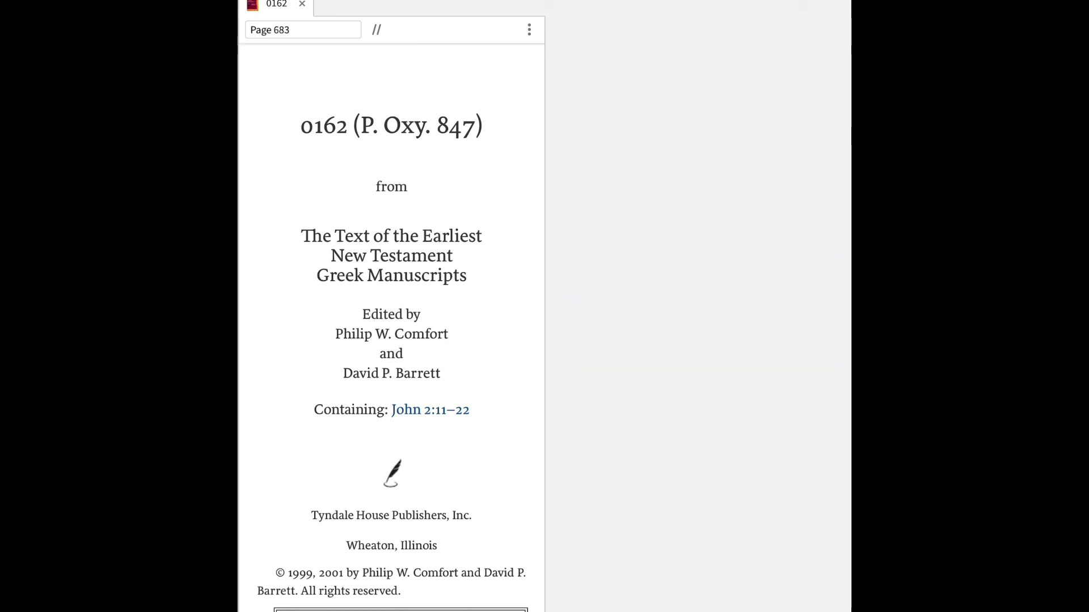
{"action": "key", "text": "ctrl+alt+Right"}
{"action": "key", "text": "ctrl+alt+Right"}
{"action": "key", "text": "ctrl+alt+Right"}
{"action": "key", "text": "ctrl+alt+Right"}
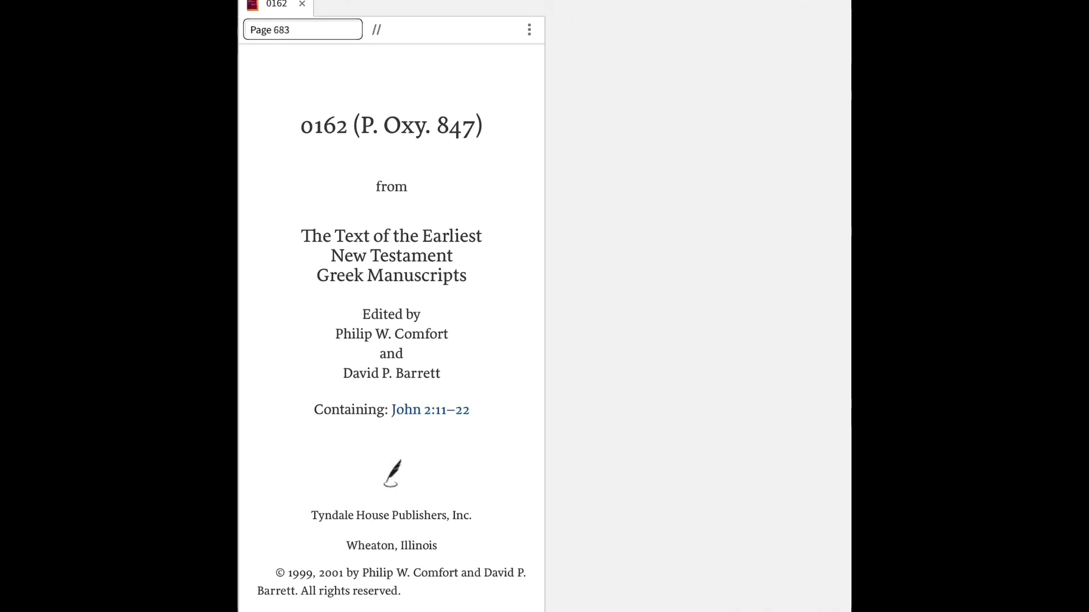
Step: Open the 0162 resource's menu and move to the "Set as preferred Bible" option
{"action": "key", "text": "Tab"}
{"action": "key", "text": "Tab"}
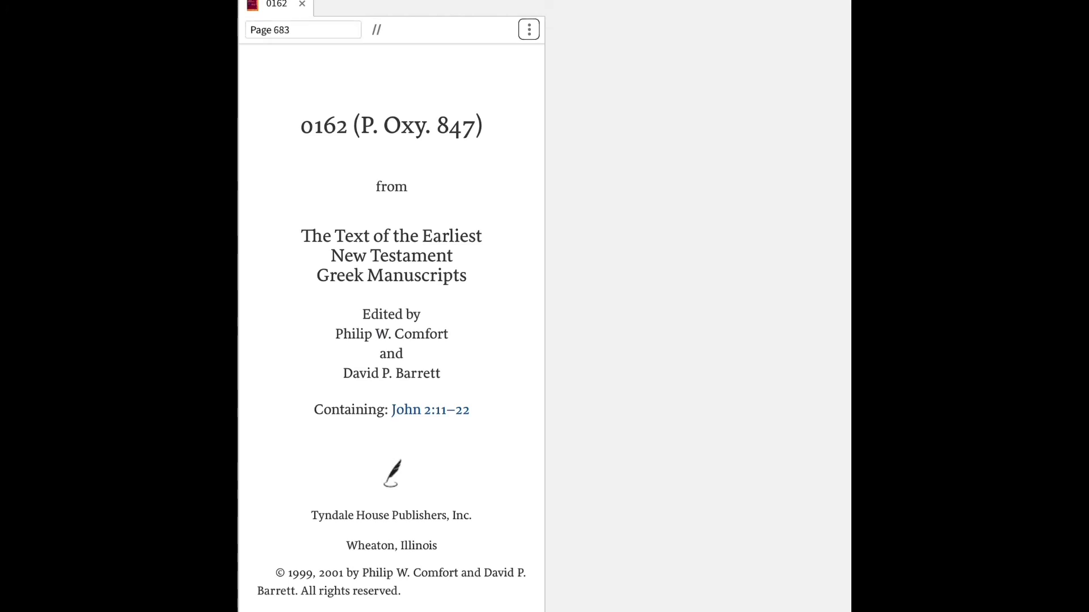
{"action": "key", "text": "Return"}
{"action": "key", "text": "Up"}
{"action": "key", "text": "Up"}
{"action": "key", "text": "Up"}
{"action": "key", "text": "Up"}
{"action": "key", "text": "Up"}
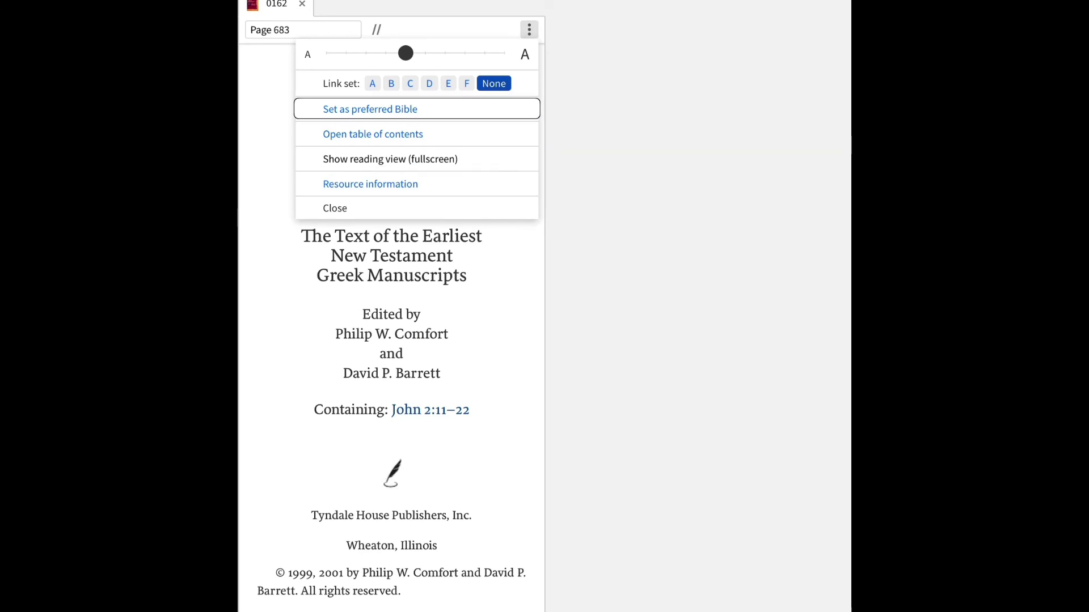